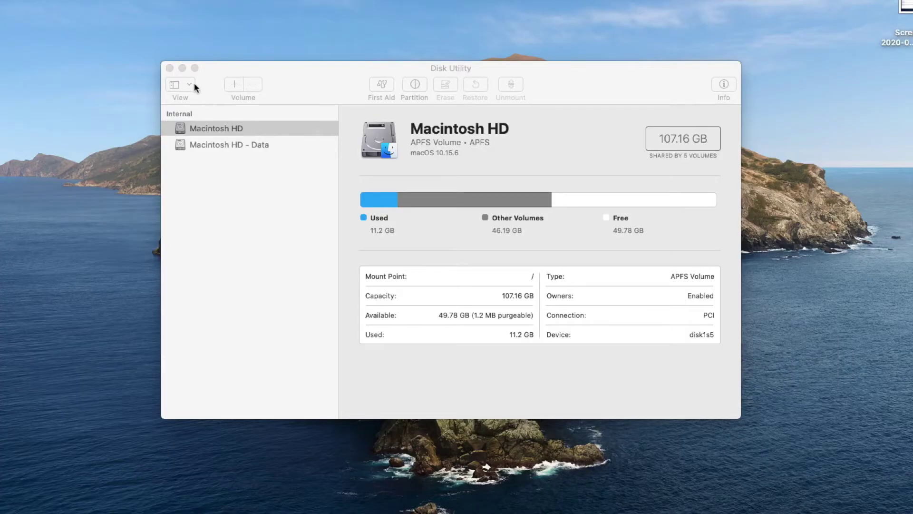
Step: Show all devices, then add an APFS volume named 'Big Sur' to the Macintosh HD container
left_click(190, 84)
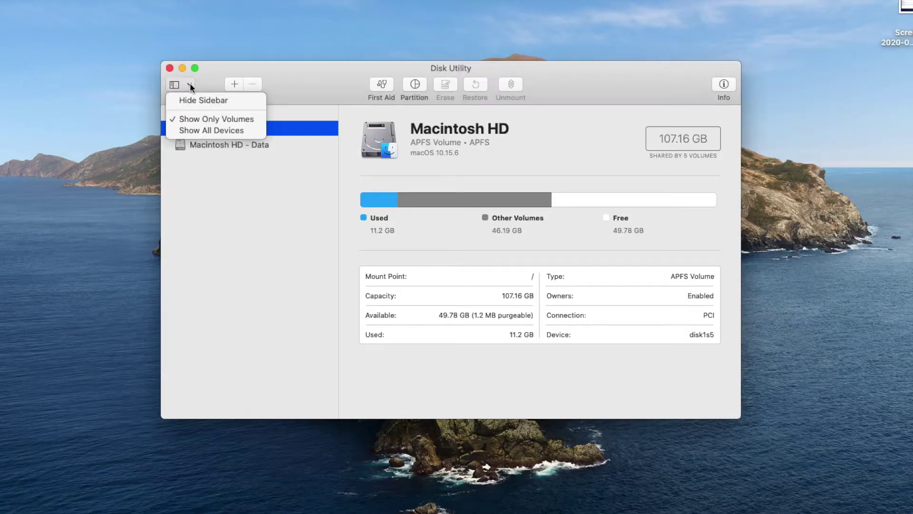
left_click(198, 130)
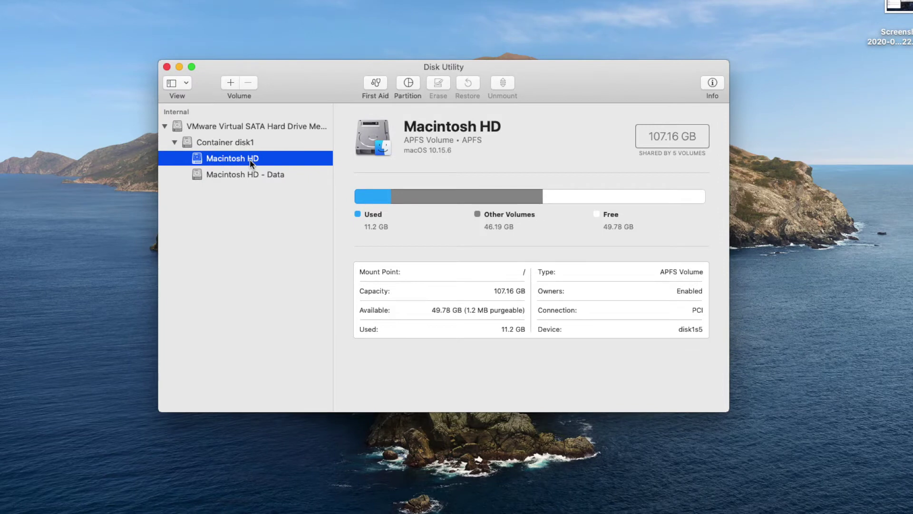
left_click(232, 83)
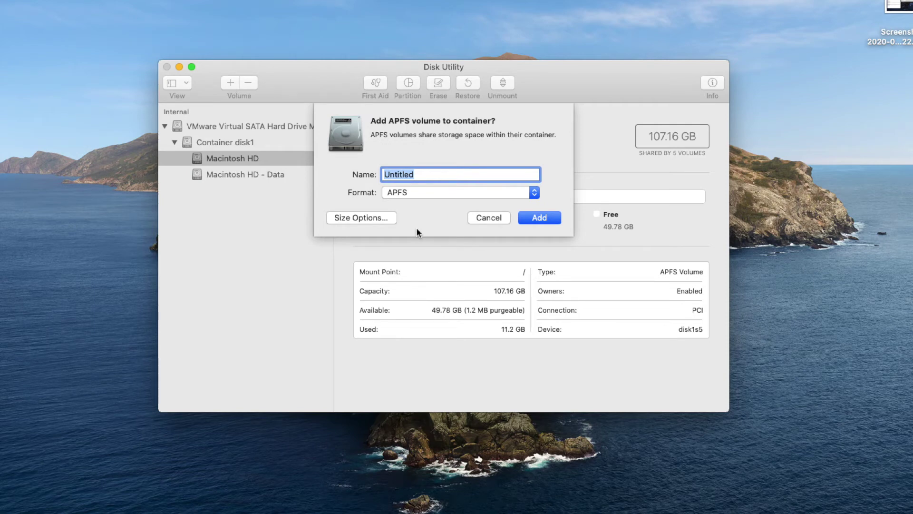
type("Big Sur")
left_click(536, 219)
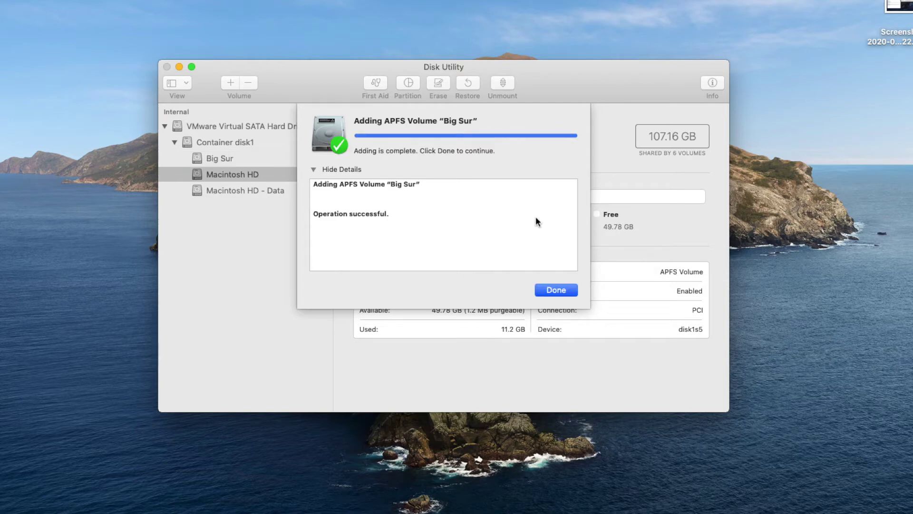
left_click(568, 289)
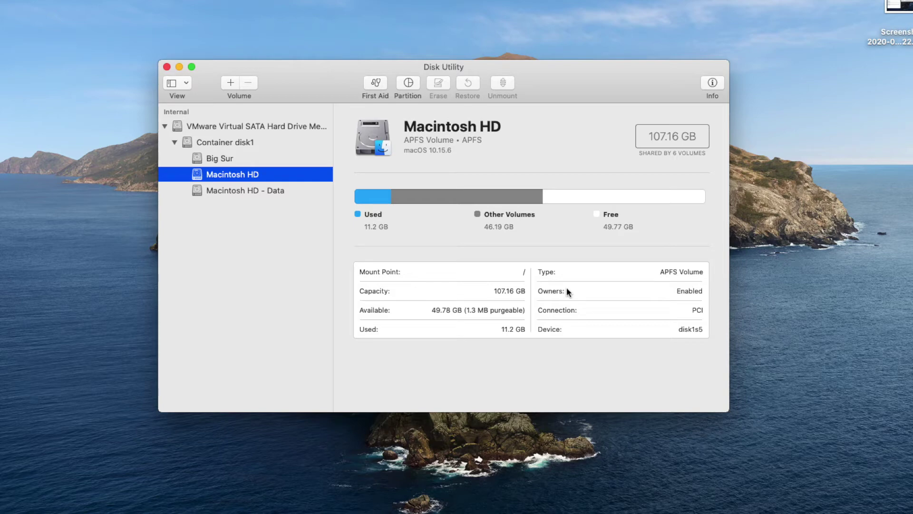
Step: Review the Big Sur volume's and virtual drive's details, then close Disk Utility
left_click(229, 158)
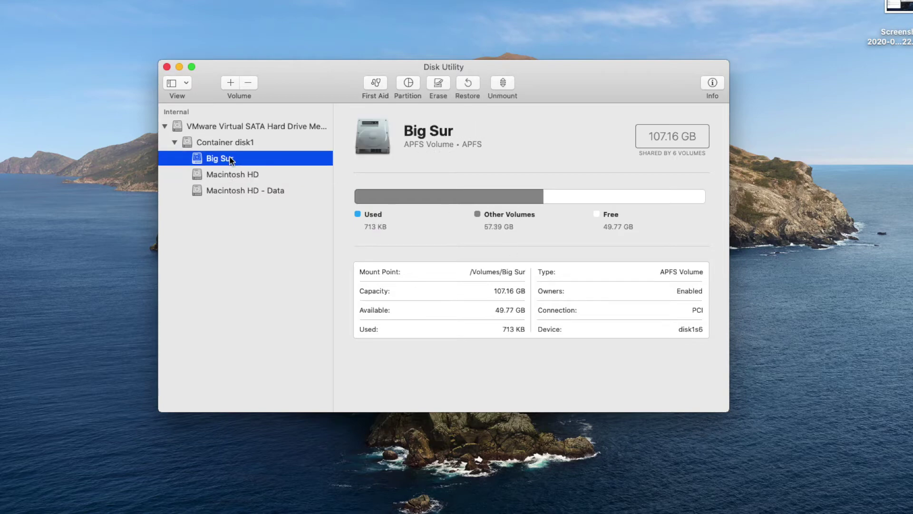
left_click(234, 128)
left_click(229, 159)
left_click(165, 66)
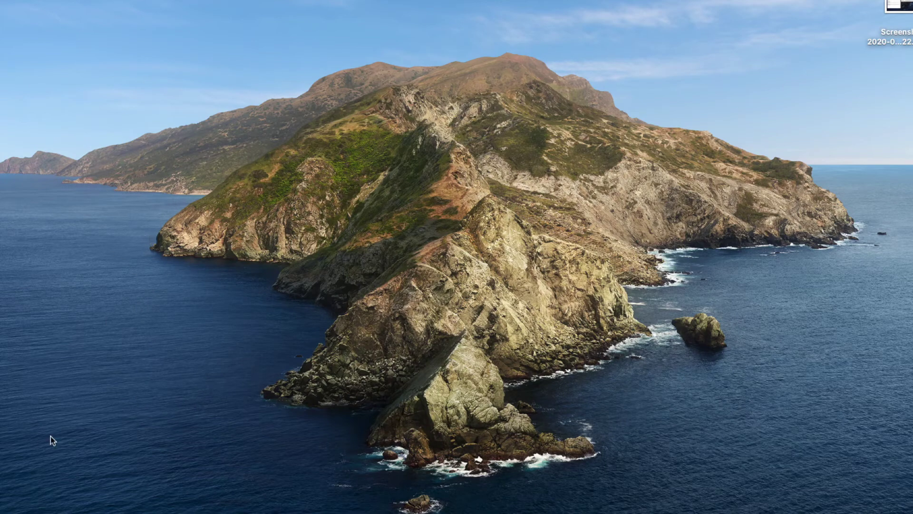
Step: In a new Finder window, launch Install macOS Big Sur Beta from Applications
key("super+n")
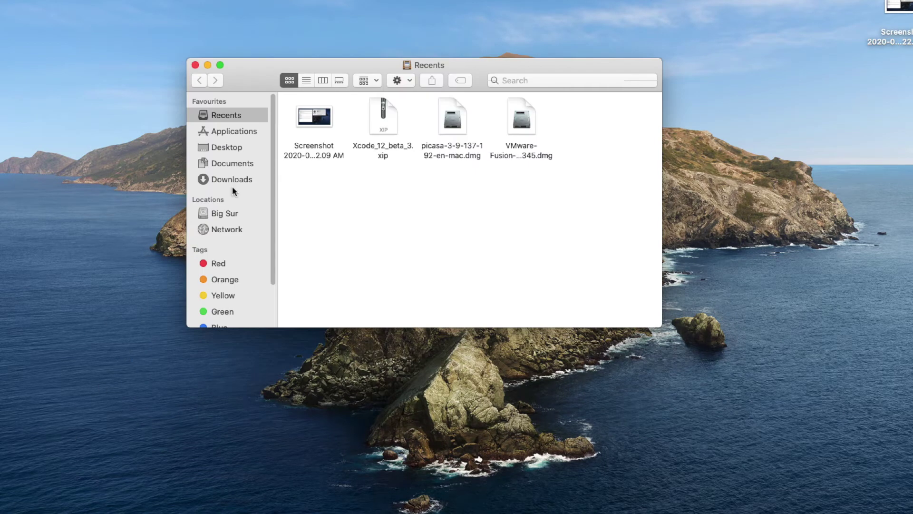
left_click(227, 132)
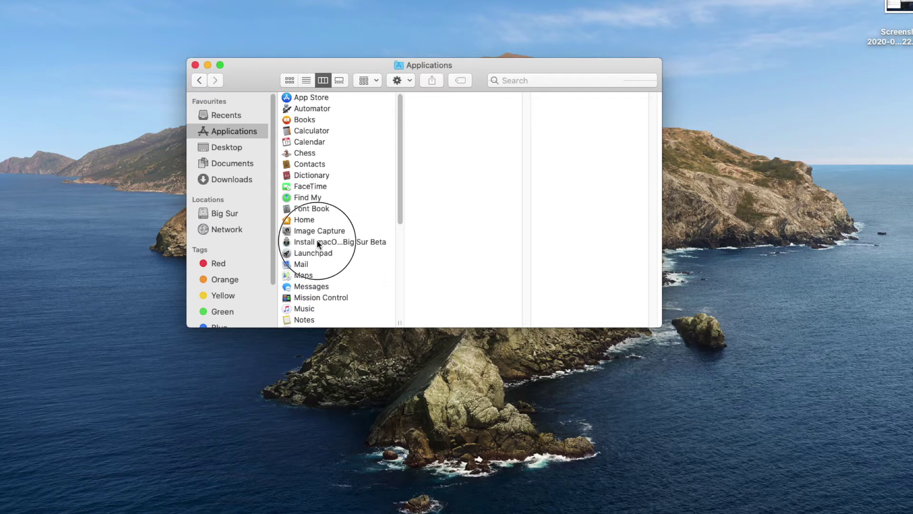
left_click(317, 242)
double_click(346, 241)
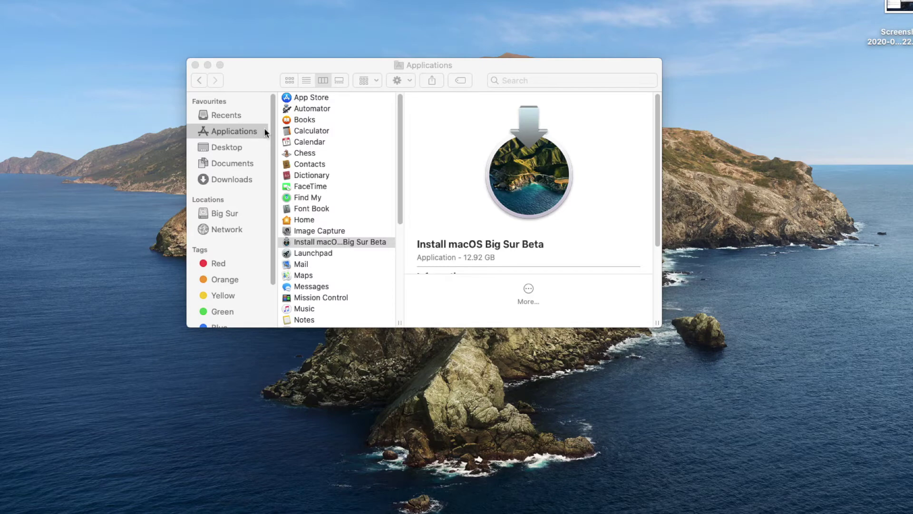
Step: Close Finder and accept the Big Sur beta installer's software licence agreement
left_click(195, 65)
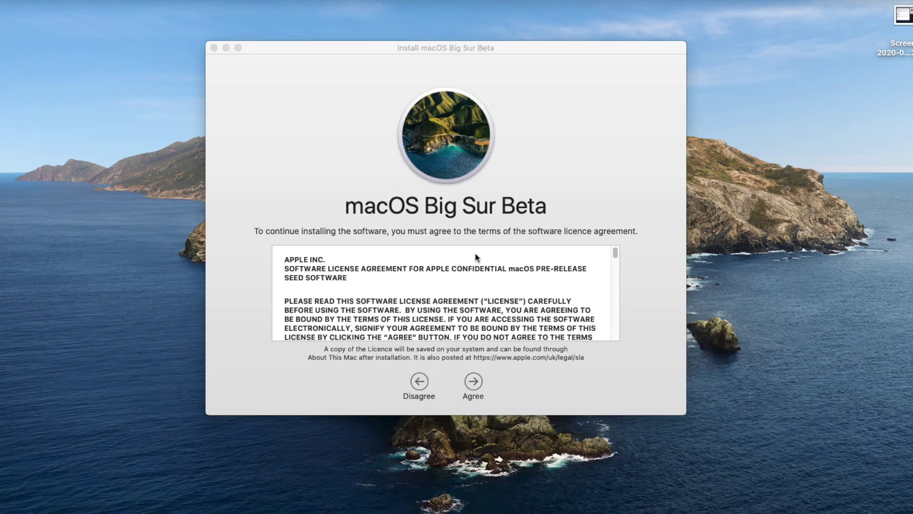
left_click(525, 204)
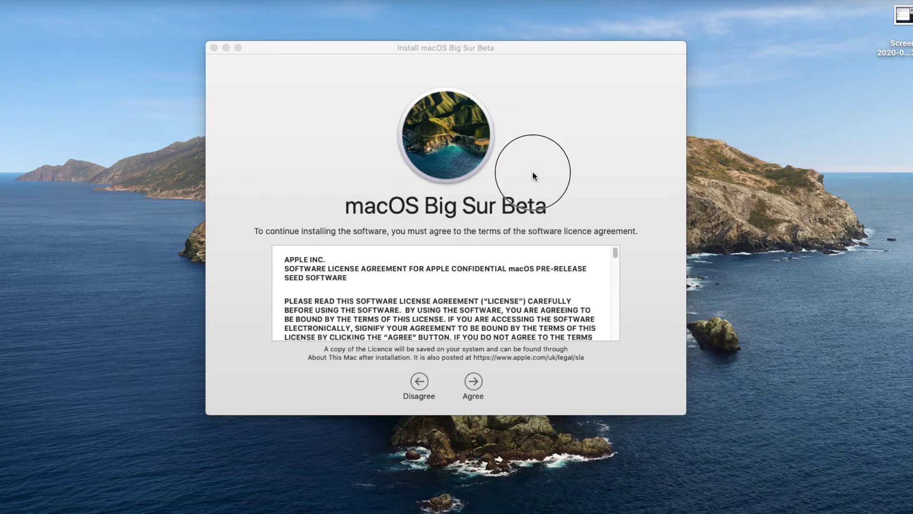
left_click(474, 381)
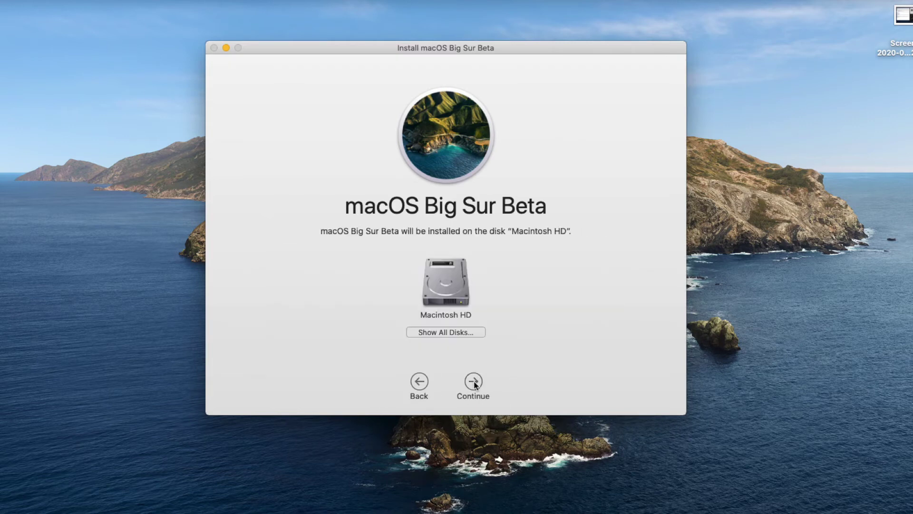
Step: Choose the Big Sur volume as install target and authorise with the administrator password
left_click(446, 332)
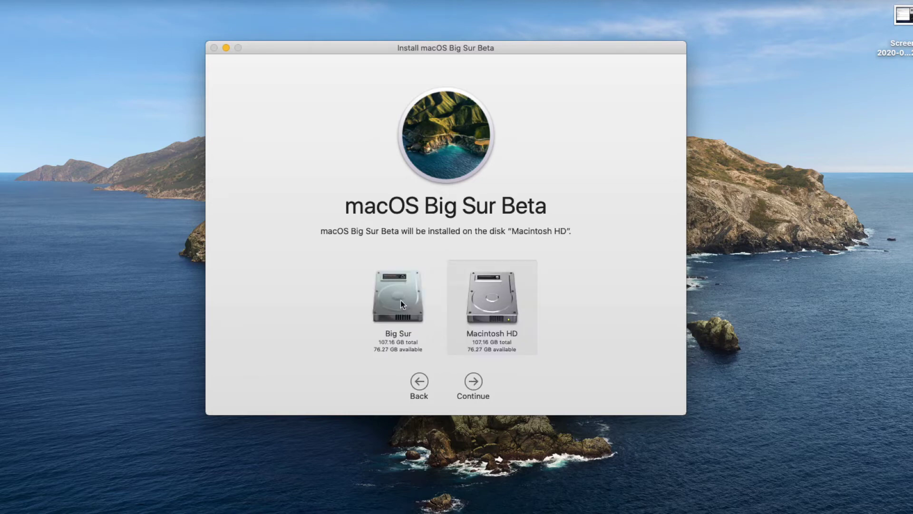
left_click(400, 301)
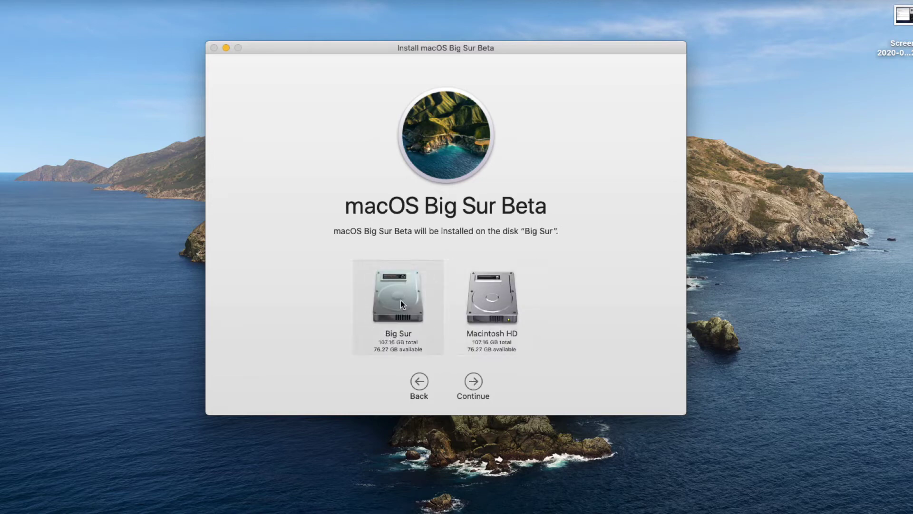
left_click(473, 383)
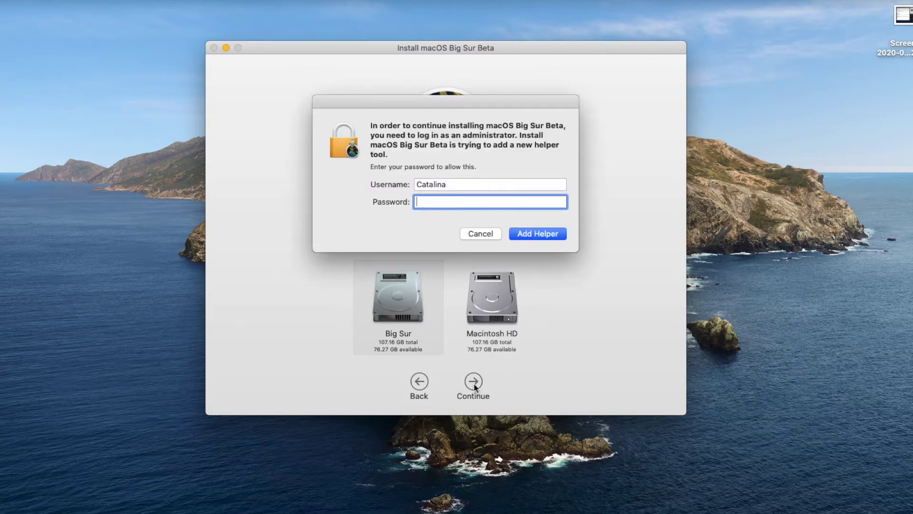
type("••••")
key("Return")
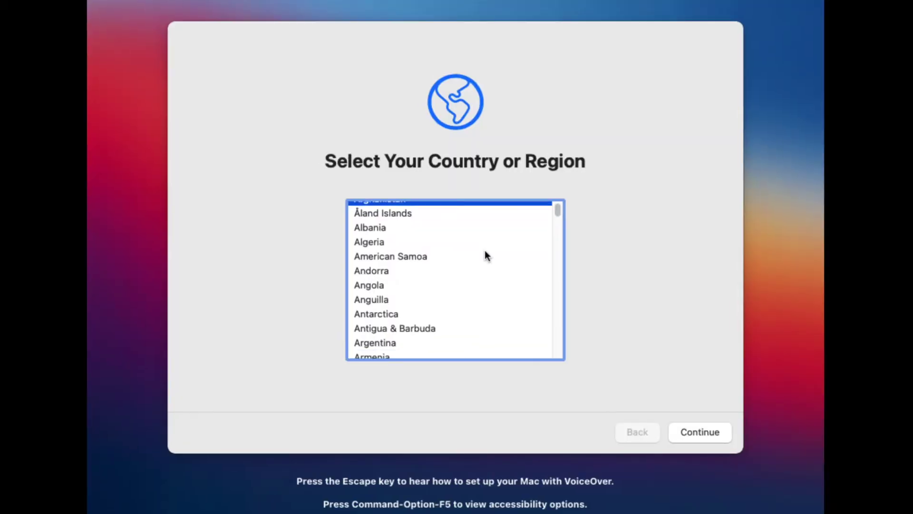
Step: Select India in the country or region list and continue
scroll(485, 252, "down", 6)
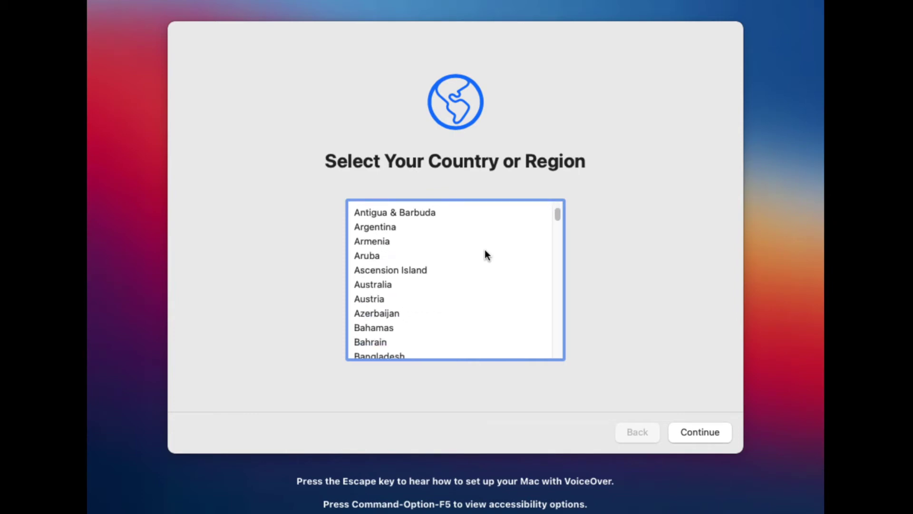
scroll(485, 251, "down", 10)
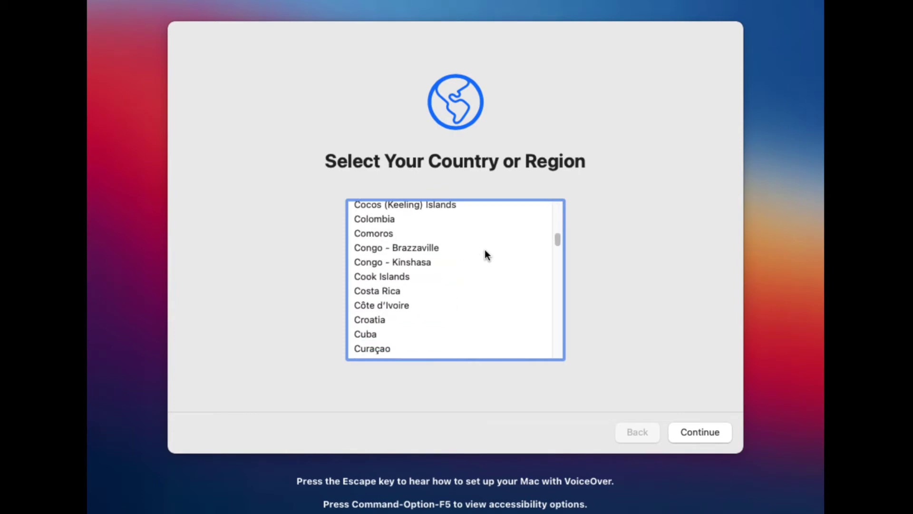
scroll(485, 252, "down", 6)
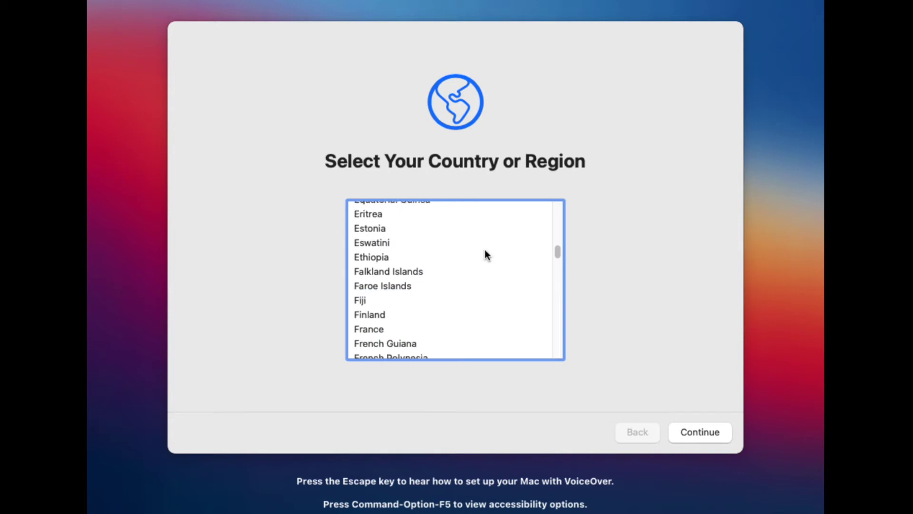
scroll(485, 251, "down", 6)
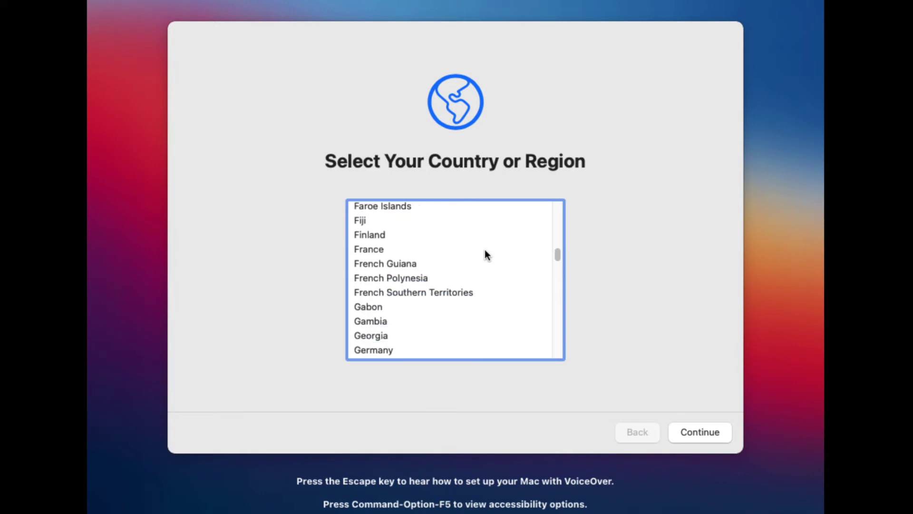
scroll(485, 252, "down", 5)
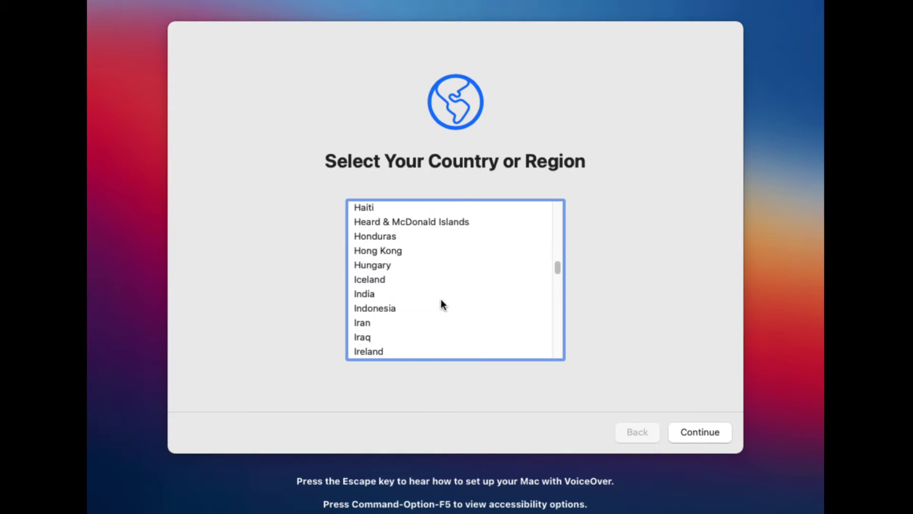
left_click(370, 293)
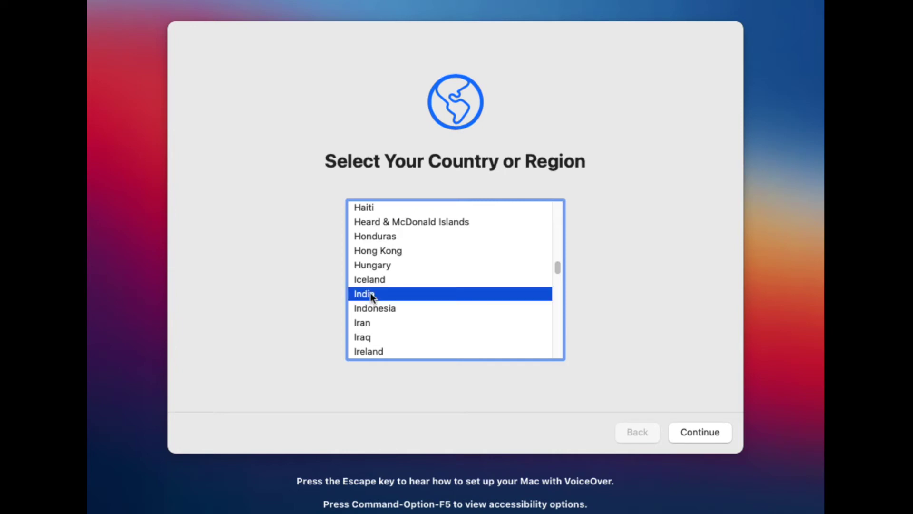
left_click(686, 431)
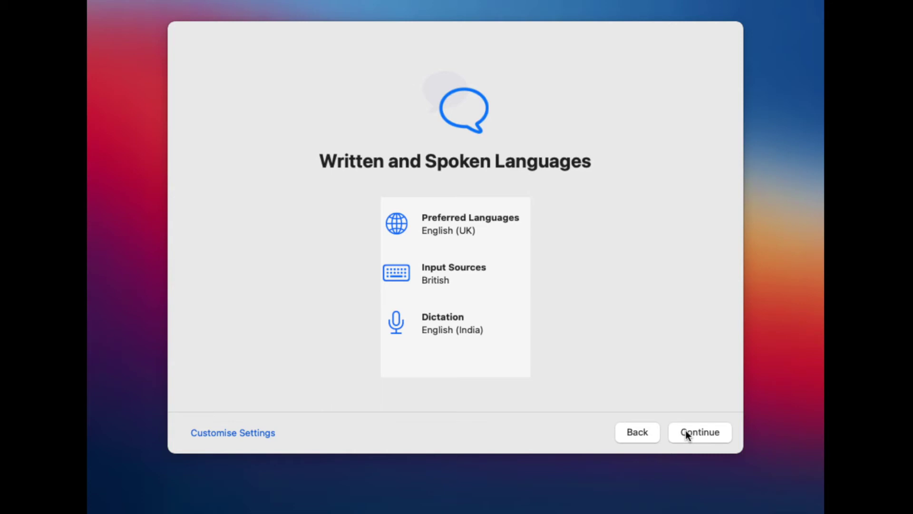
Step: Keep the suggested languages, skip Accessibility, and acknowledge the Data & Privacy notice
left_click(686, 432)
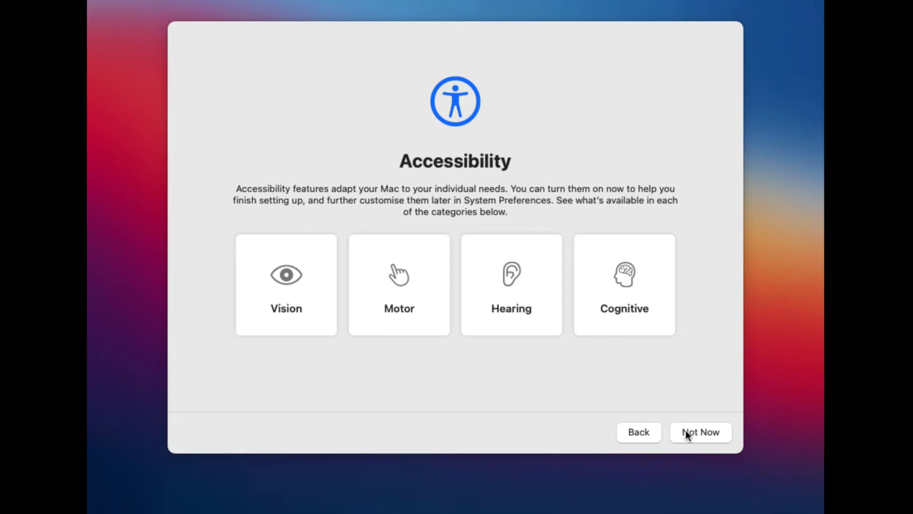
left_click(685, 433)
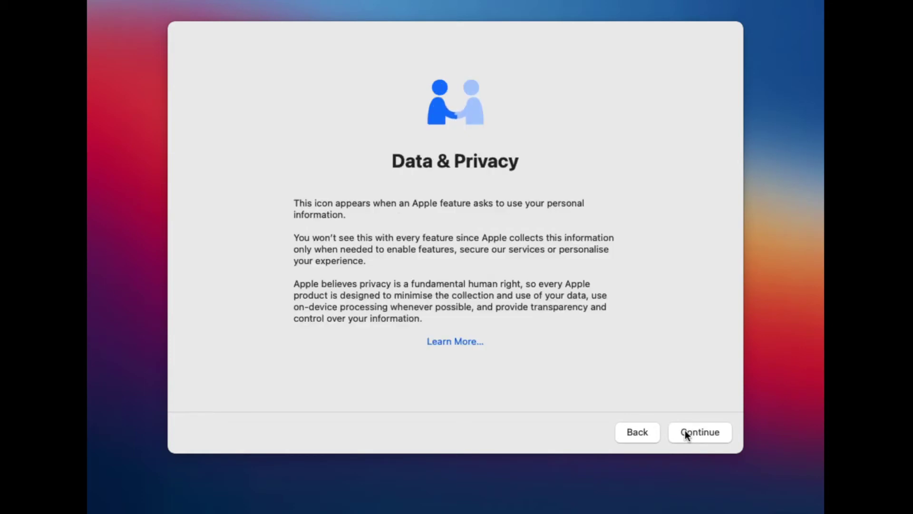
left_click(685, 432)
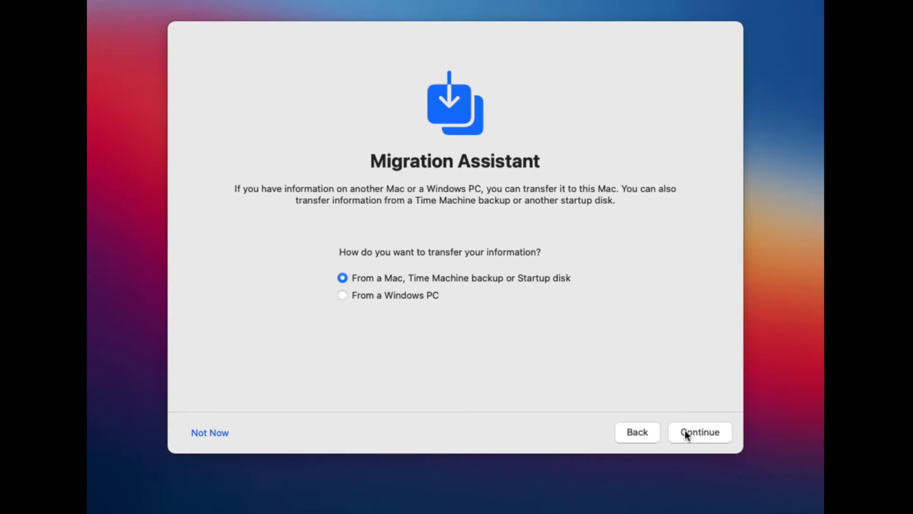
Step: Skip Migration Assistant and Apple ID sign-in, then agree to the macOS terms and conditions
left_click(213, 439)
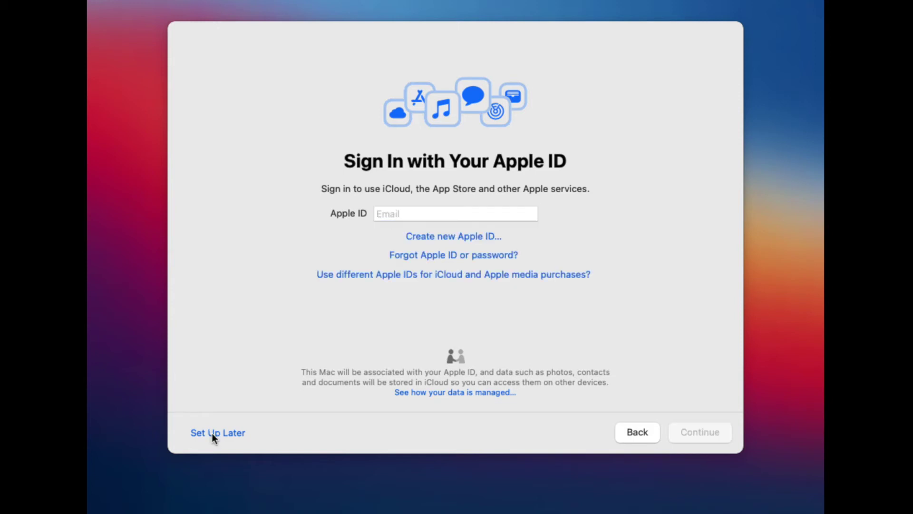
left_click(214, 433)
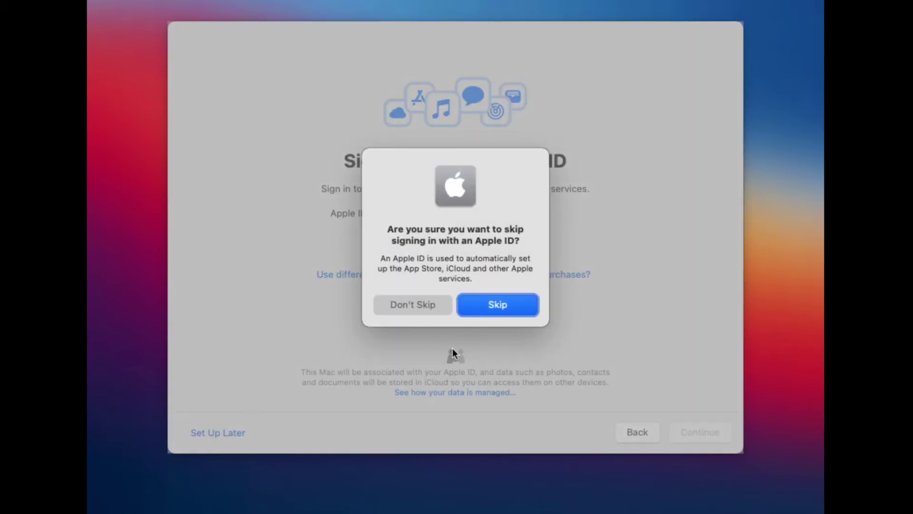
left_click(495, 306)
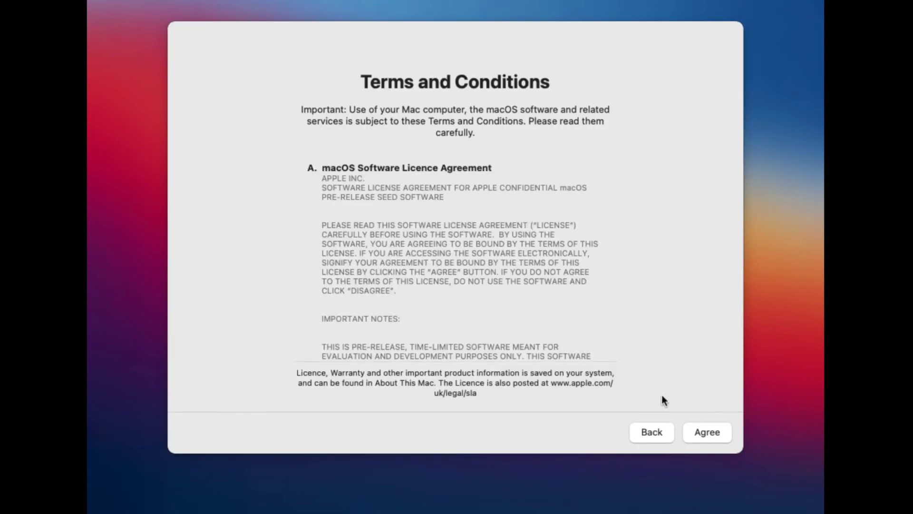
left_click(701, 428)
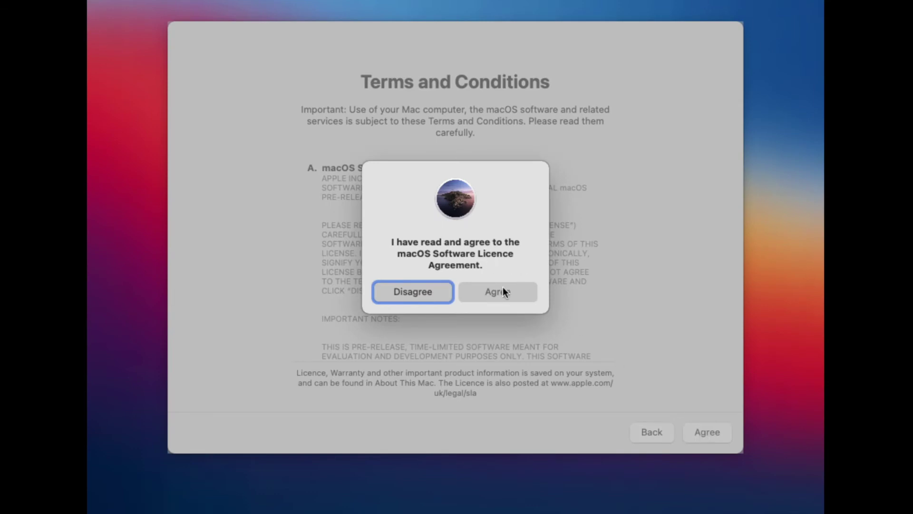
left_click(503, 287)
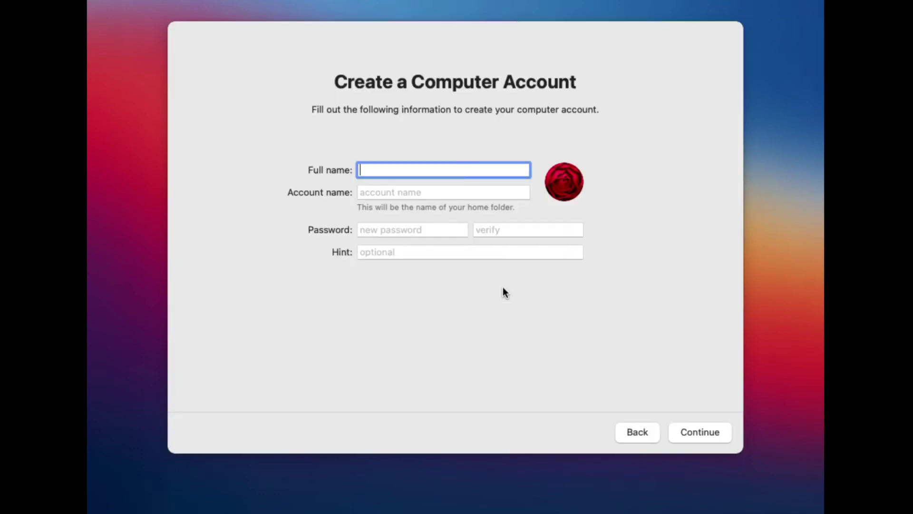
Step: Enter the account's full name, keep the auto-filled account name, and set a verified password
type("eFactsTech")
left_click(465, 195)
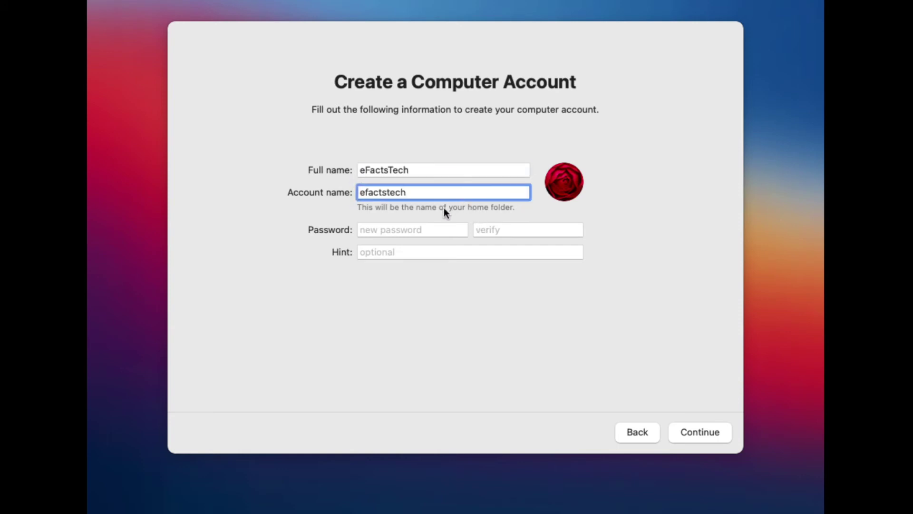
left_click(421, 228)
type("****")
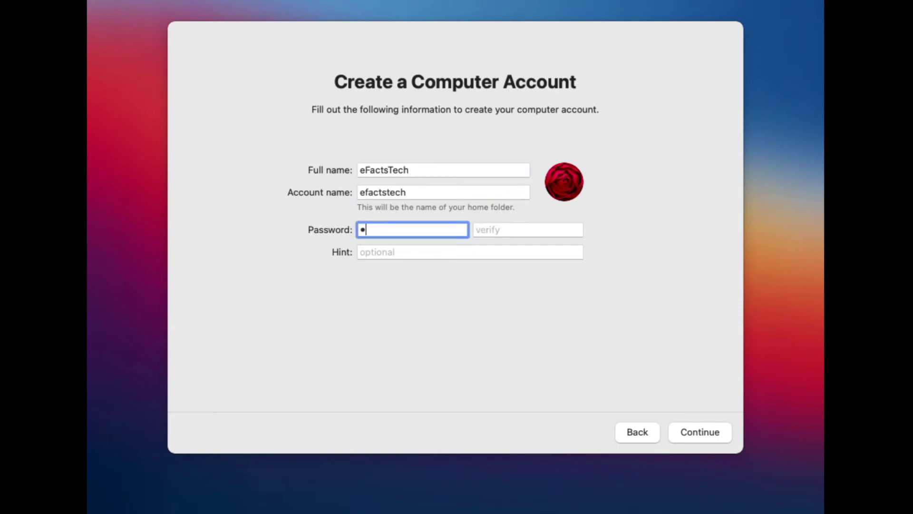
left_click(547, 227)
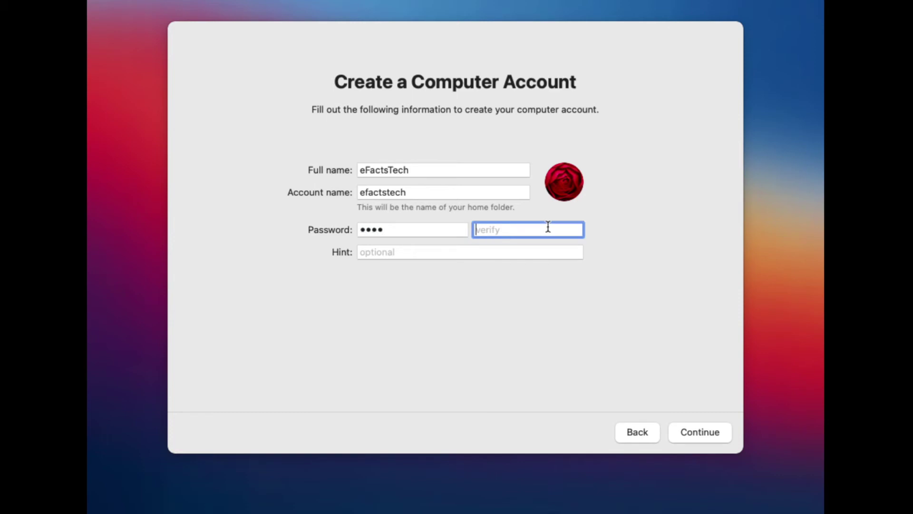
type("****")
left_click(697, 429)
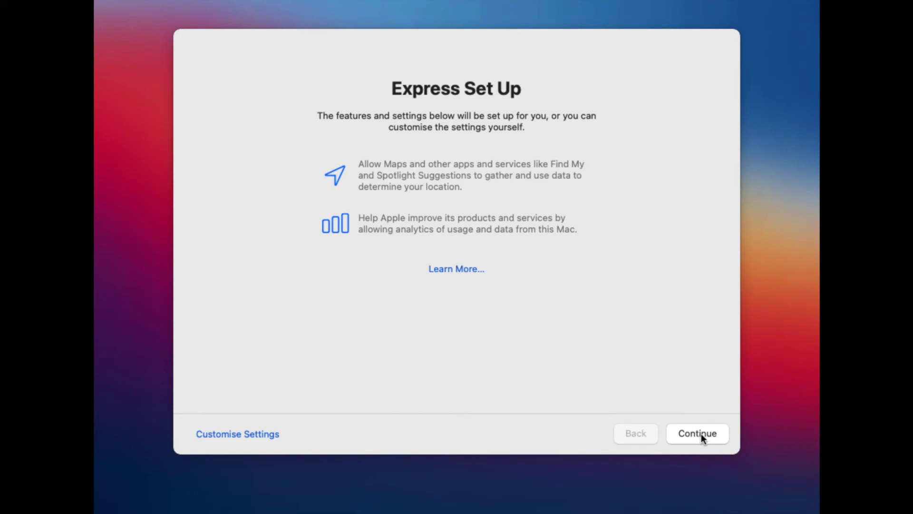
Step: Accept Express Set Up, turn off Ask Siri, keep the Light look, and enter the login password
left_click(701, 435)
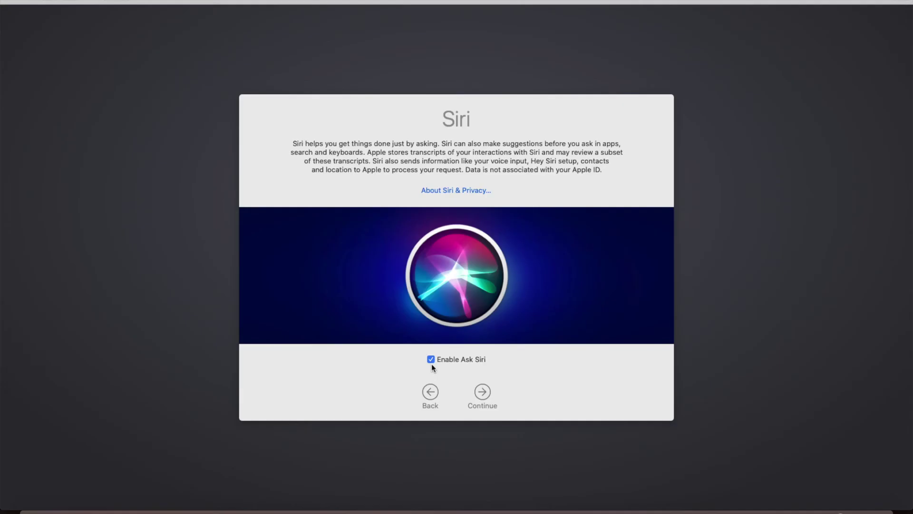
left_click(431, 359)
left_click(482, 392)
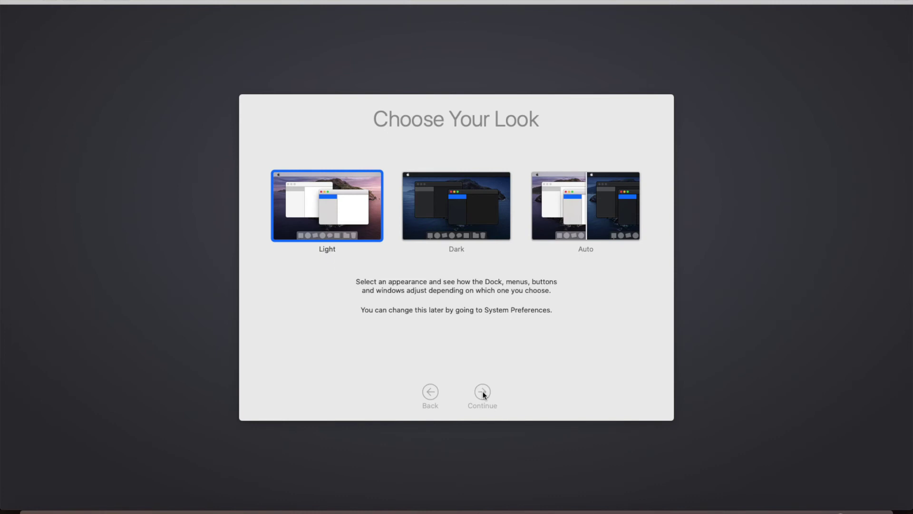
left_click(482, 391)
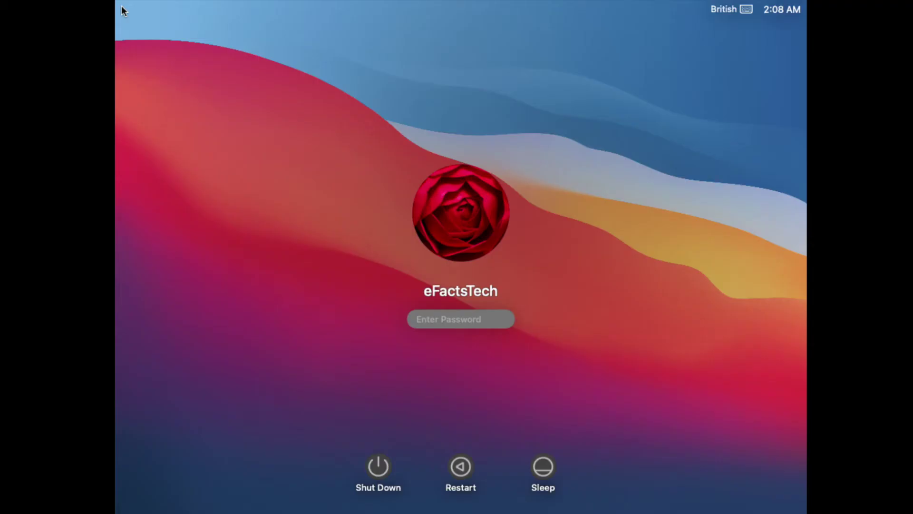
type("••••")
Step: Log in, close Feedback Assistant, and confirm Version 11.0 Beta in About This Mac
key("Return")
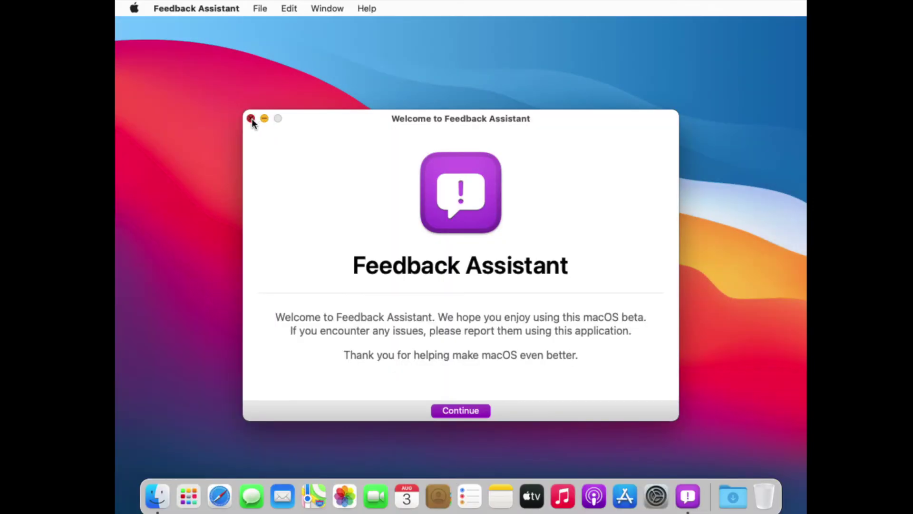
left_click(251, 118)
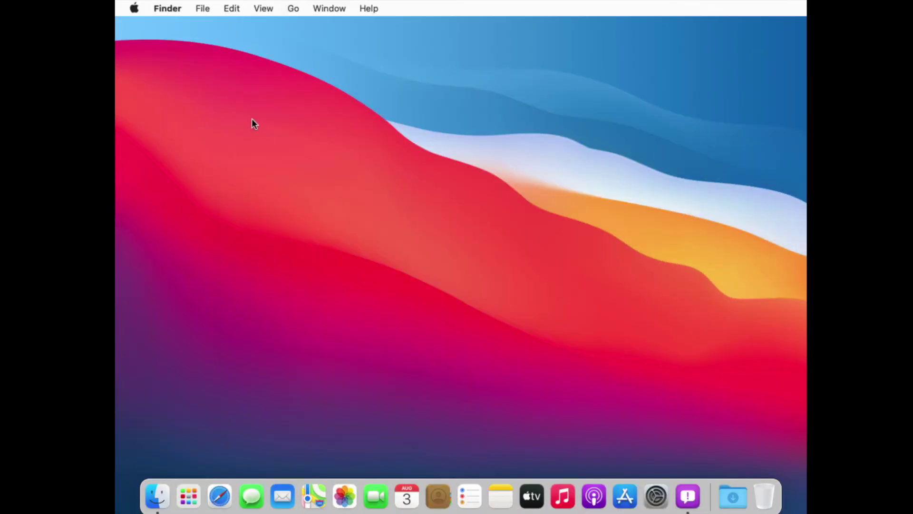
left_click(135, 10)
left_click(144, 27)
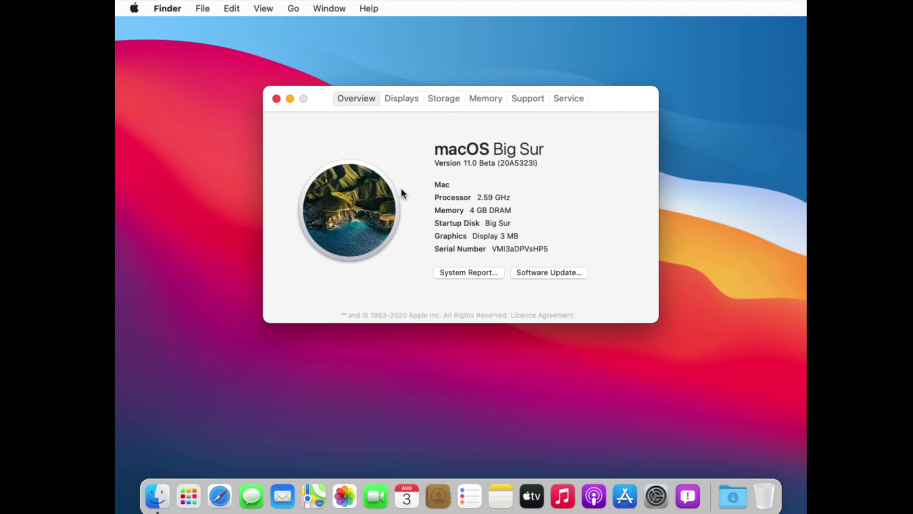
left_click(278, 98)
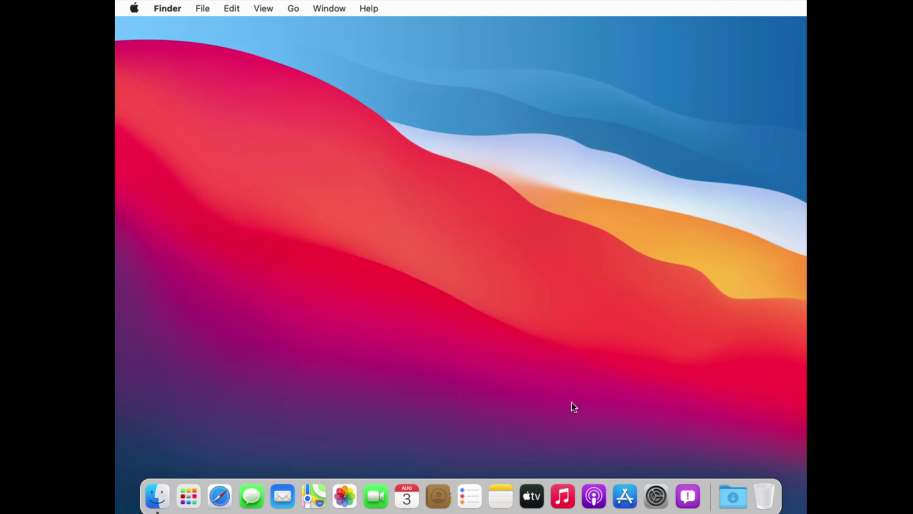
Step: Unlock Startup Disk preferences with the admin password to list Macintosh HD and Big Sur
left_click(655, 498)
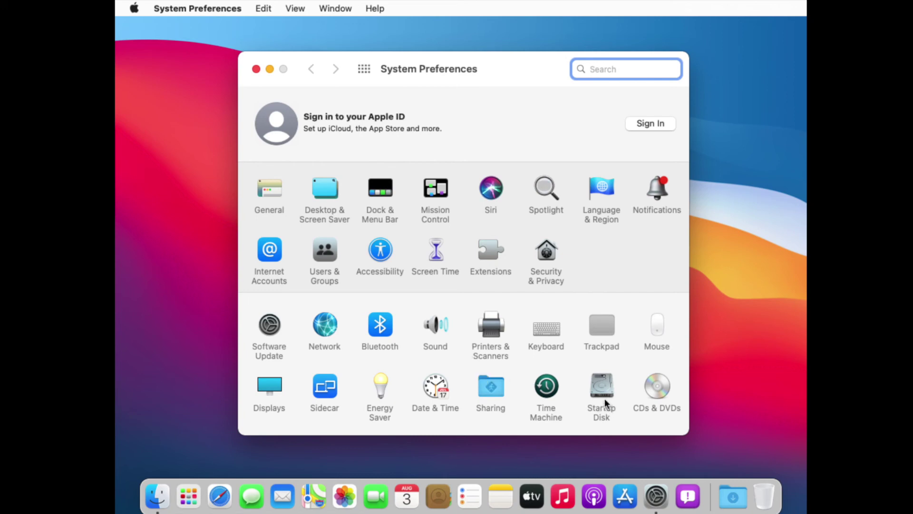
left_click(603, 397)
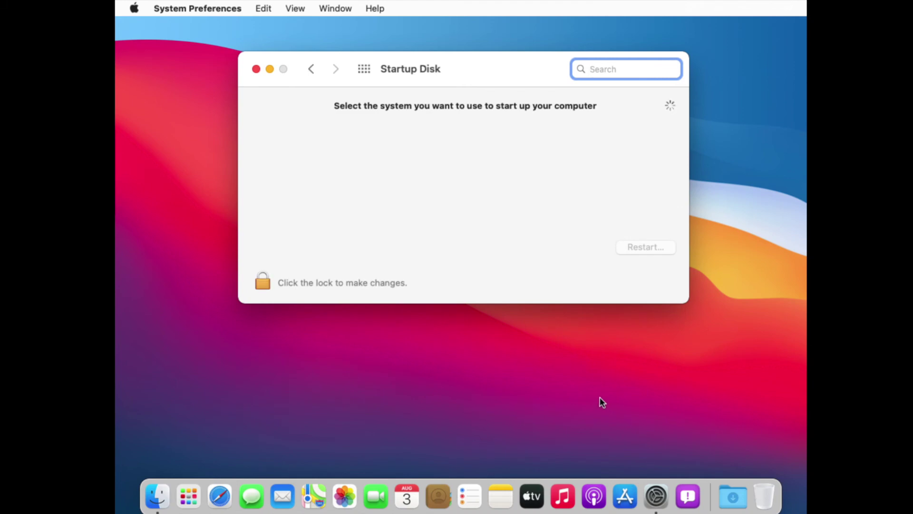
left_click(272, 282)
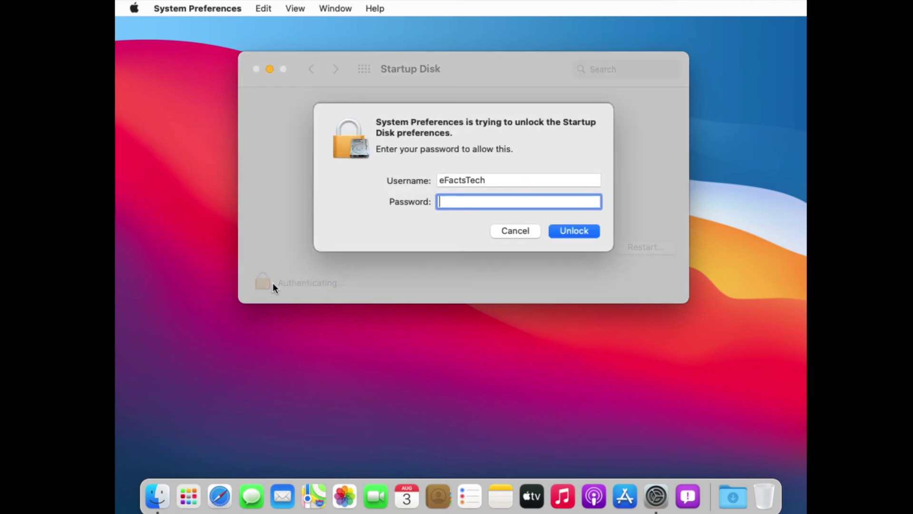
type("pass")
key("Return")
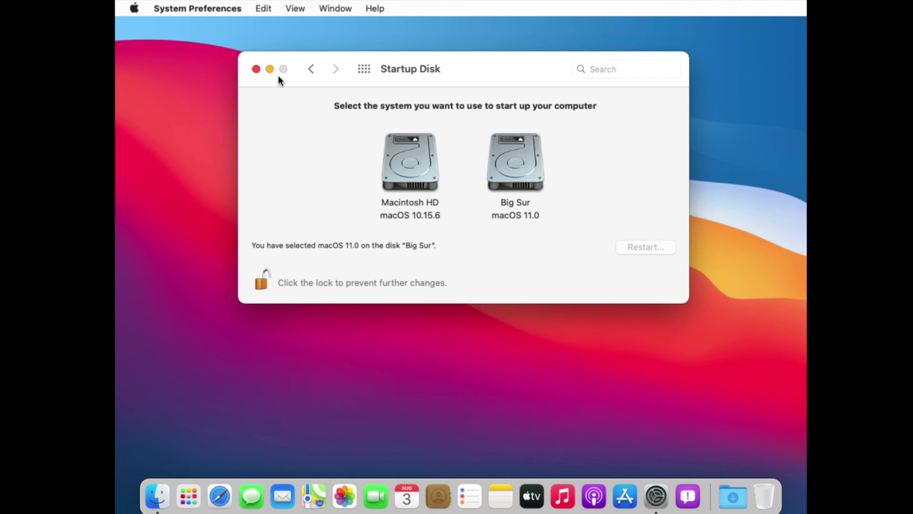
Step: Make Macintosh HD (macOS 10.15.6) the startup disk and confirm the restart
left_click(386, 177)
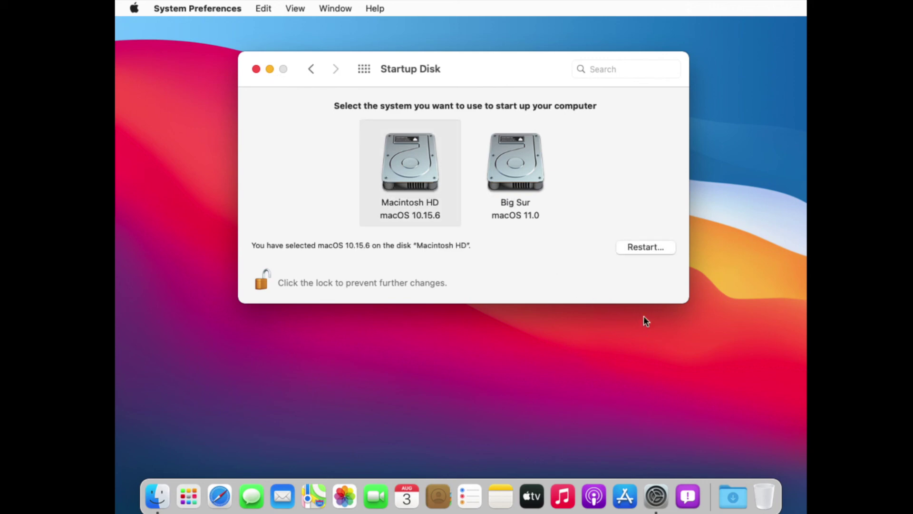
left_click(643, 249)
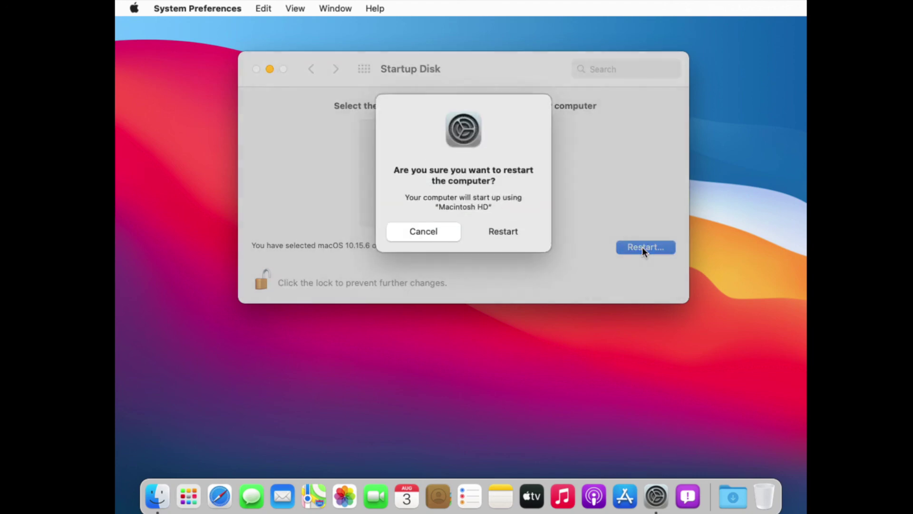
left_click(515, 232)
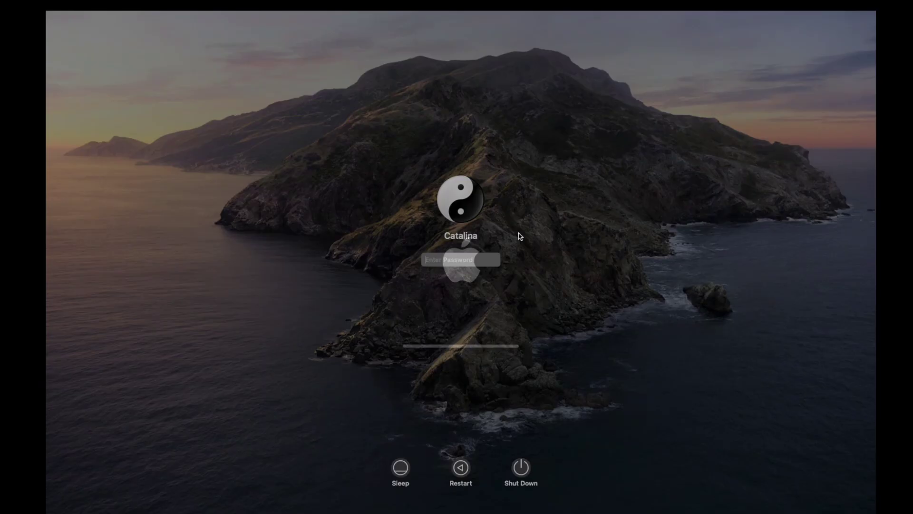
Step: Log in to the Catalina user account with the account password
type("••••")
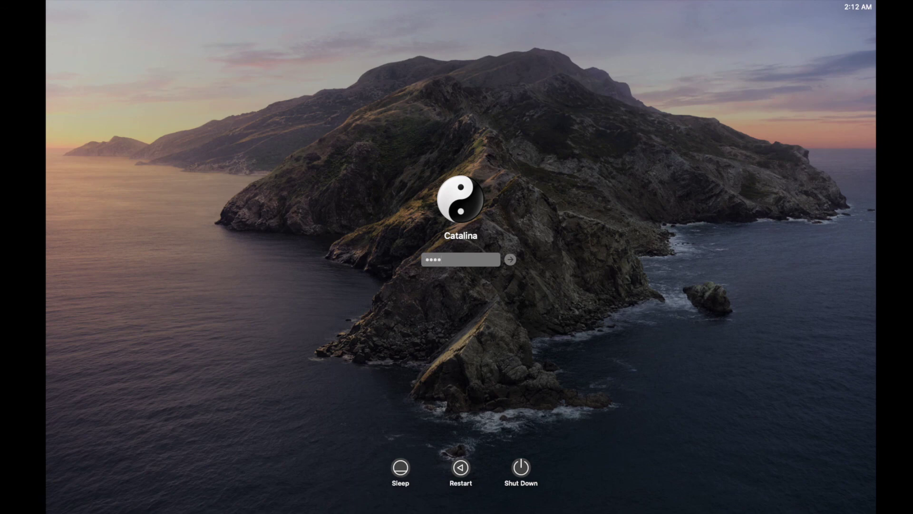
key("Return")
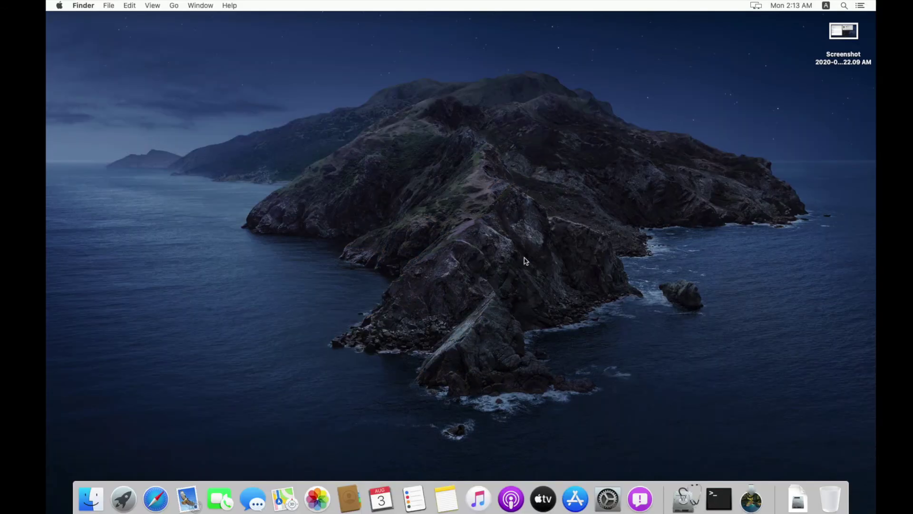
Step: Reopen Startup Disk preferences and unlock them with the admin password
left_click(609, 505)
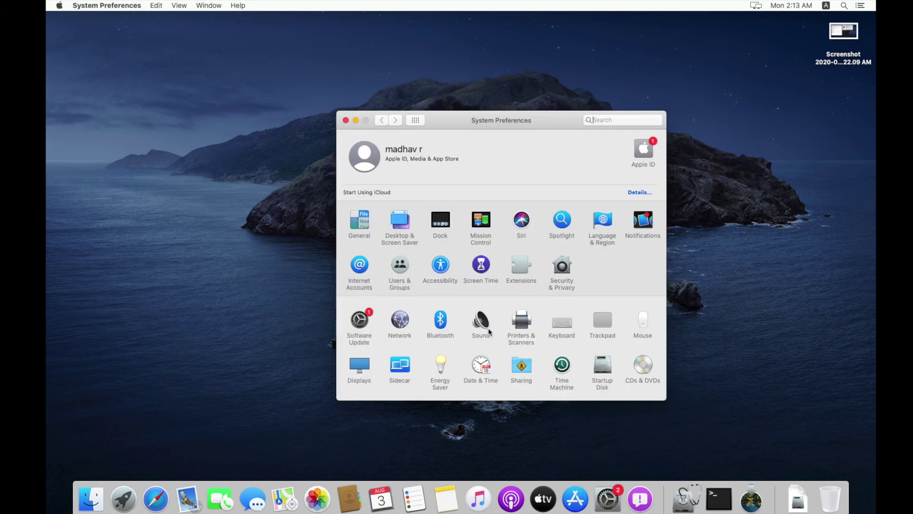
left_click(599, 374)
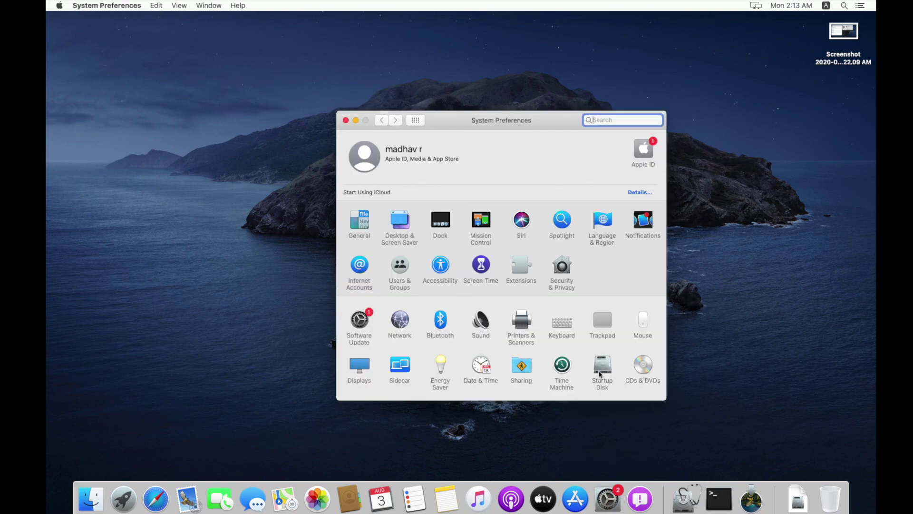
left_click(354, 240)
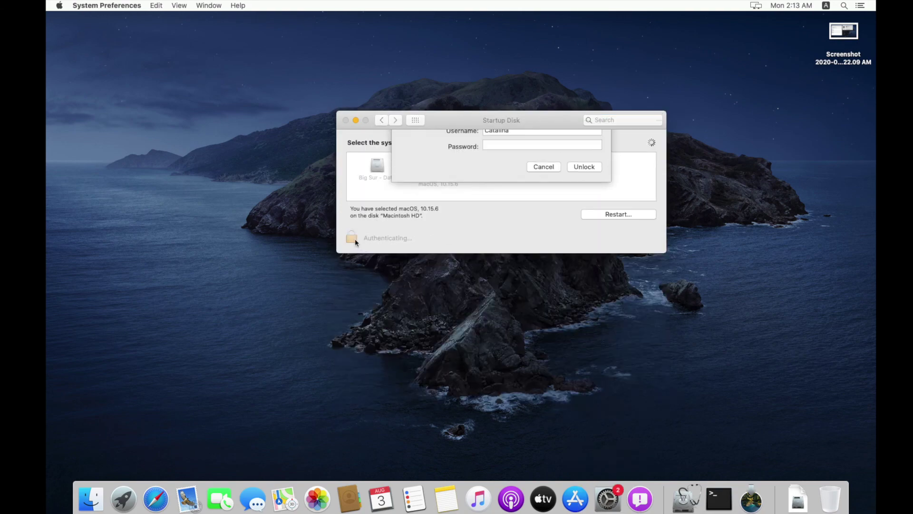
type("****")
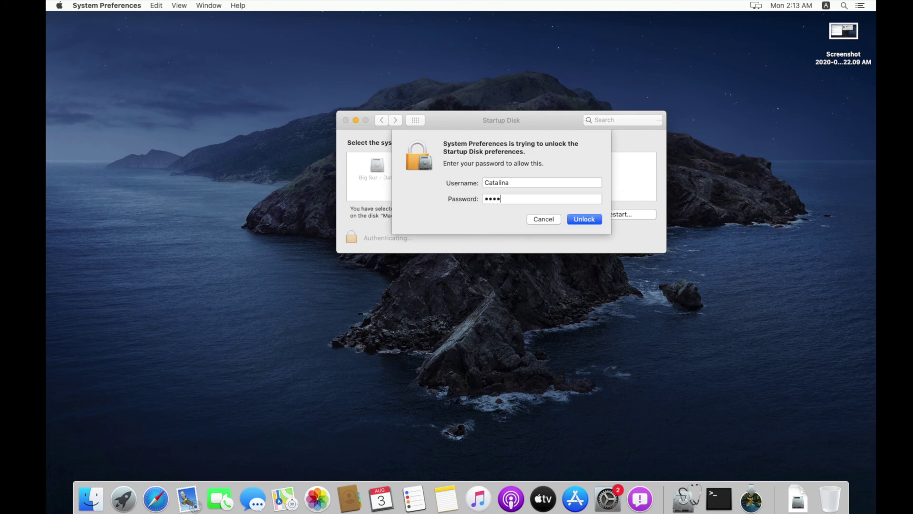
key("Return")
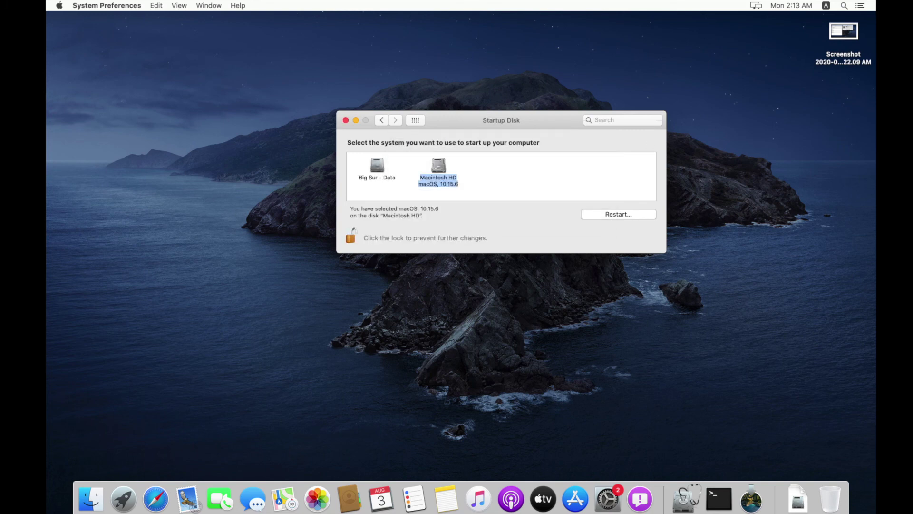
Step: Keep Macintosh HD as the startup disk, relock the settings and close System Preferences
left_click(373, 174)
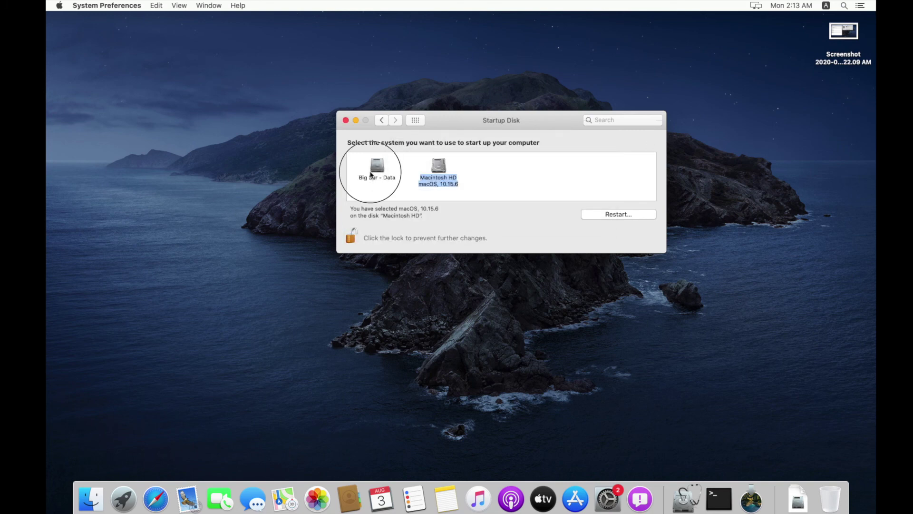
left_click(441, 173)
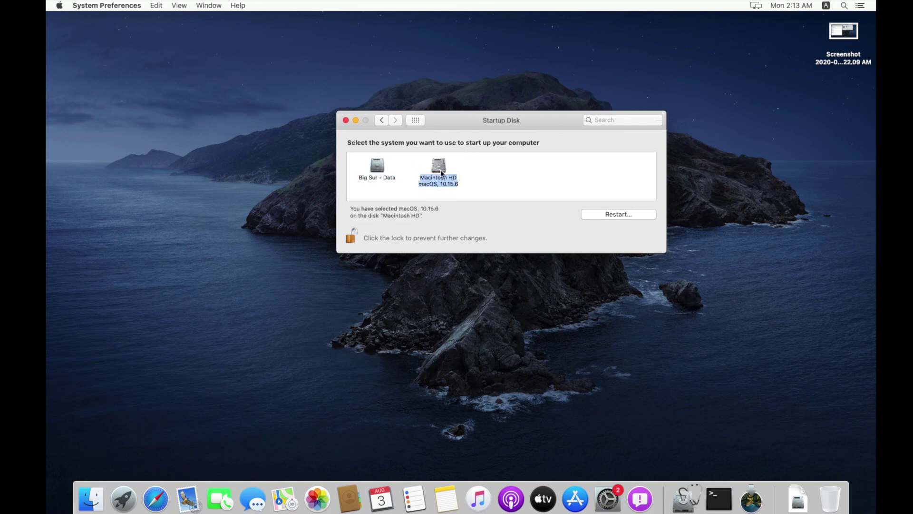
left_click(353, 242)
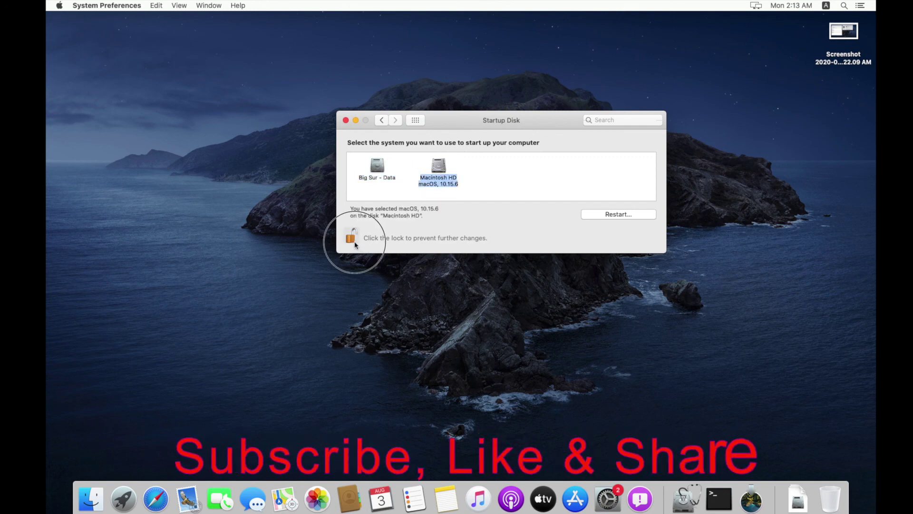
left_click(414, 120)
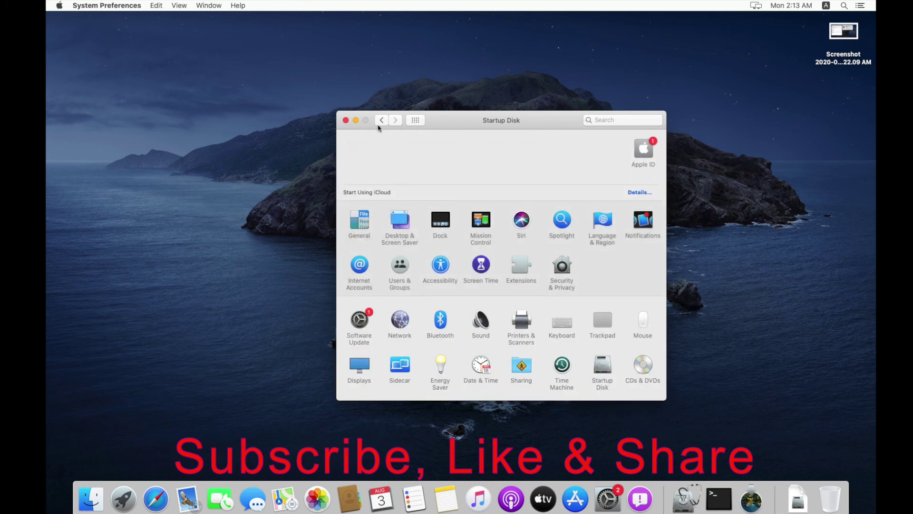
left_click(346, 121)
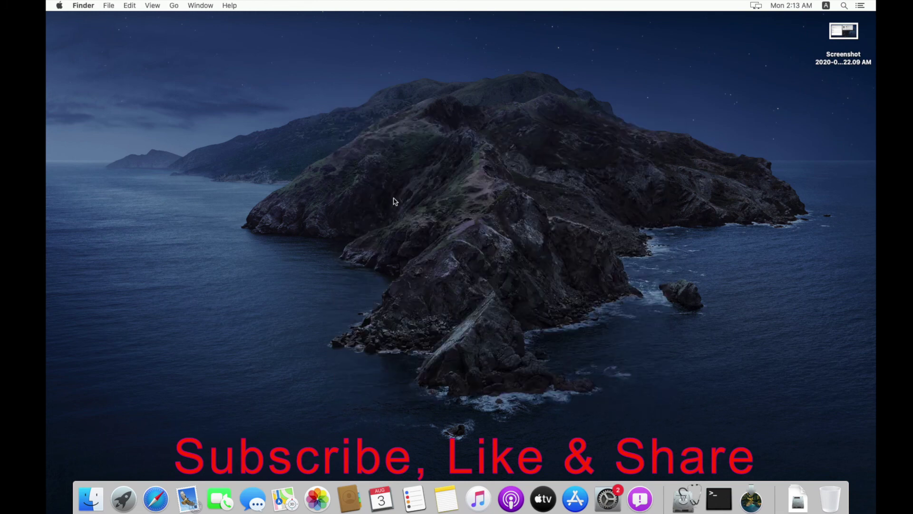